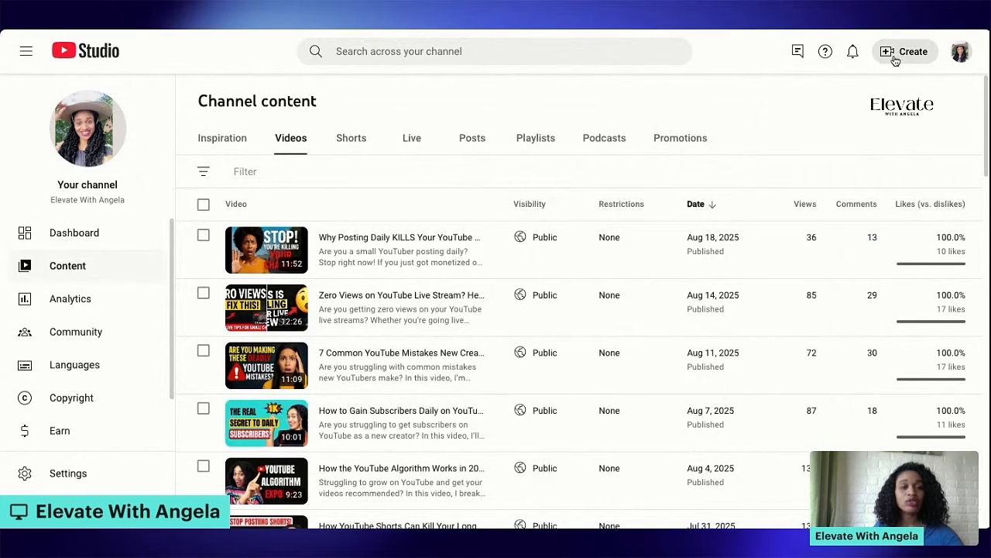
Upload the video file Stop Posting daily.mp4 to the channel as a new video
left_click(898, 54)
left_click(866, 92)
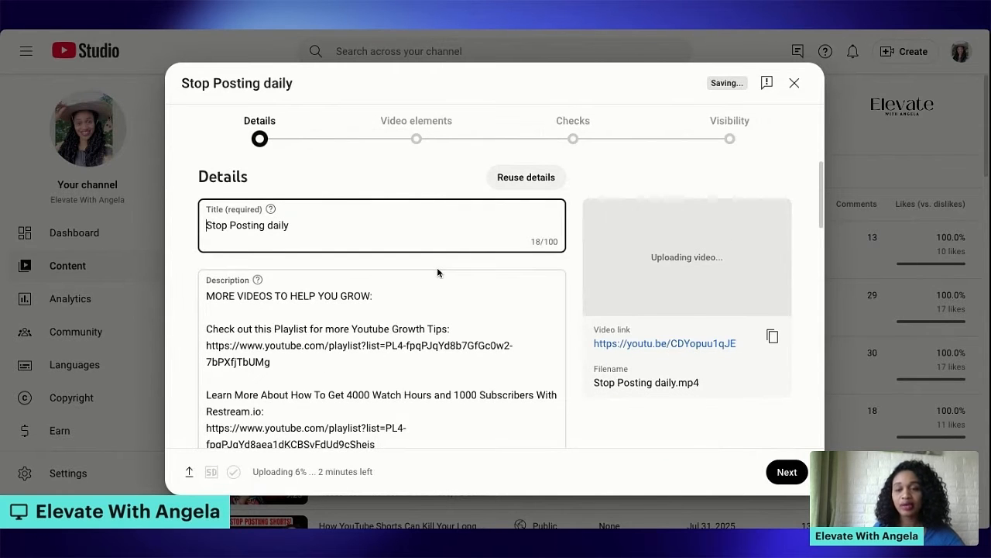
Examine the new upload's details form, from the title and description through the thumbnail options to the audience setting
scroll(411, 287, "down", 1)
scroll(385, 297, "up", 1)
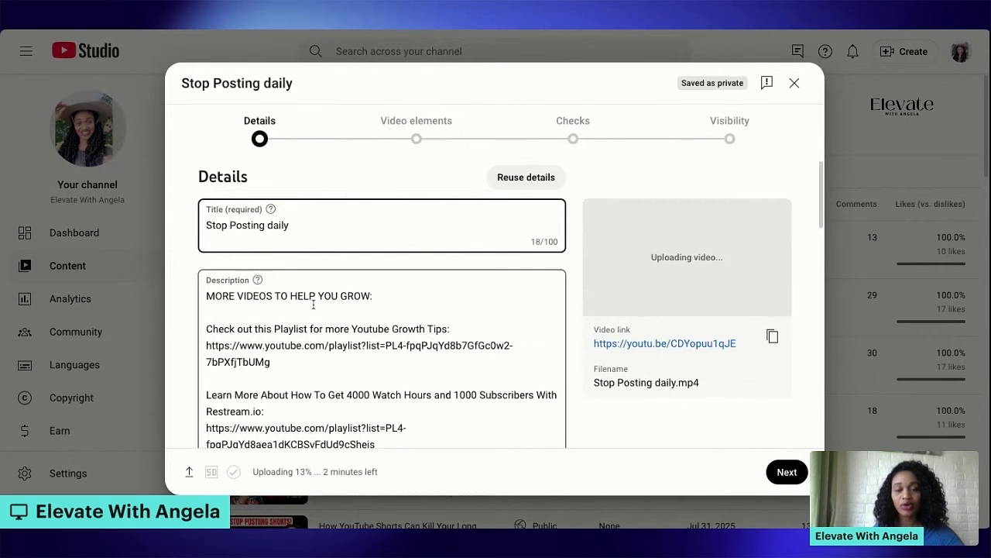
scroll(388, 321, "down", 3)
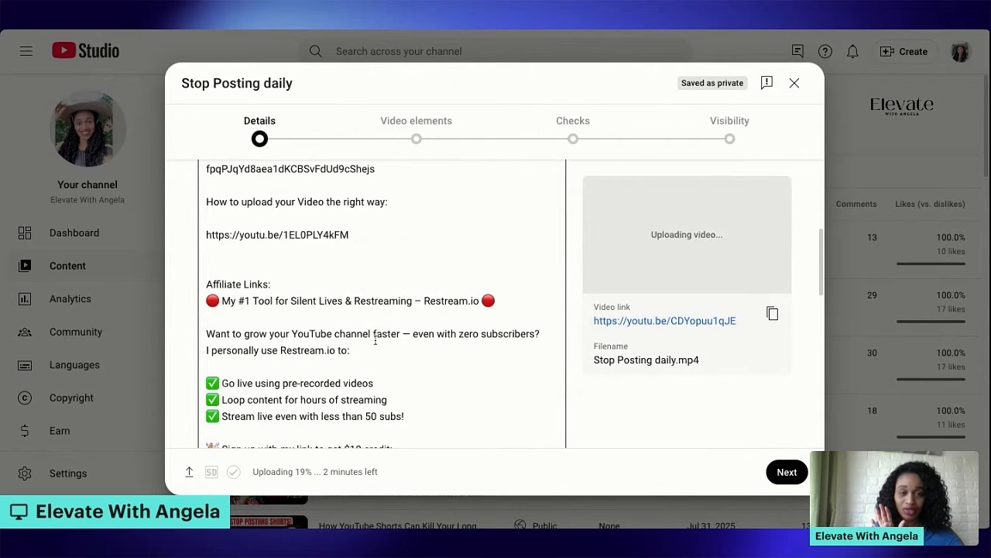
scroll(445, 278, "down", 3)
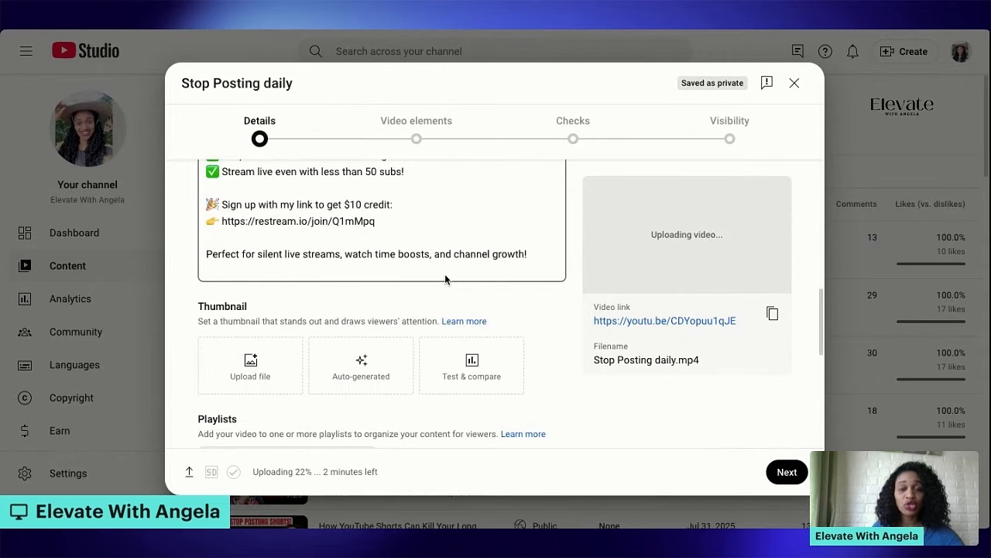
scroll(445, 273, "up", 5)
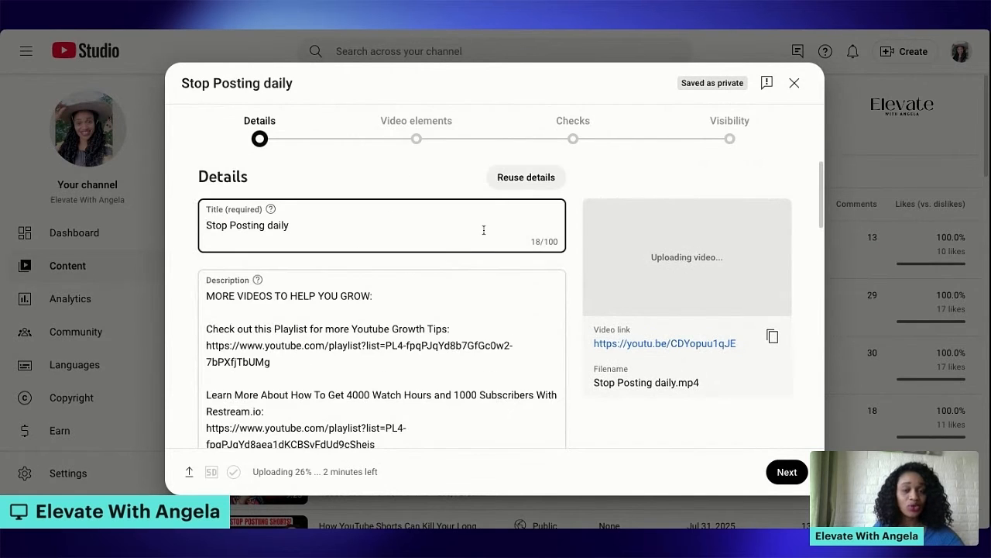
scroll(483, 229, "down", 2)
scroll(486, 250, "down", 1)
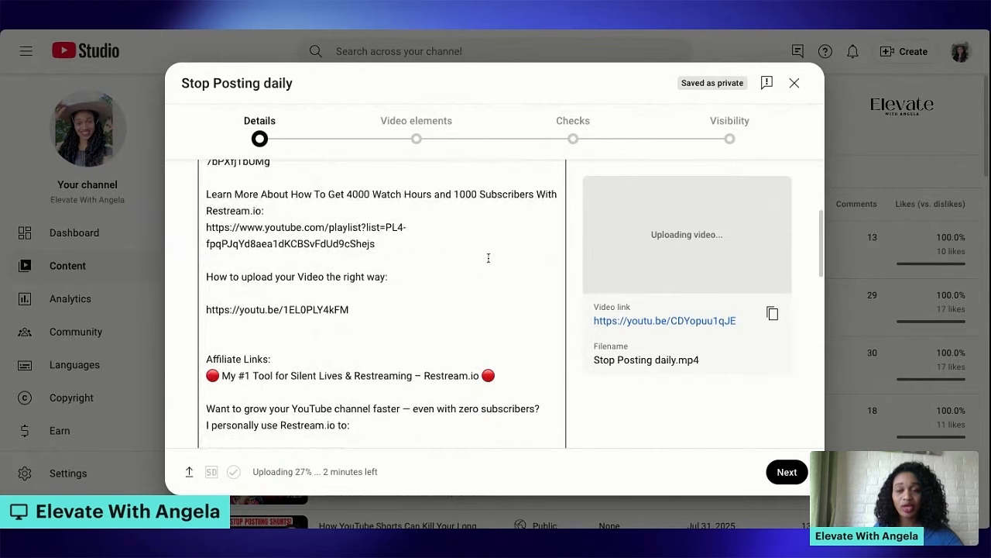
scroll(457, 279, "down", 6)
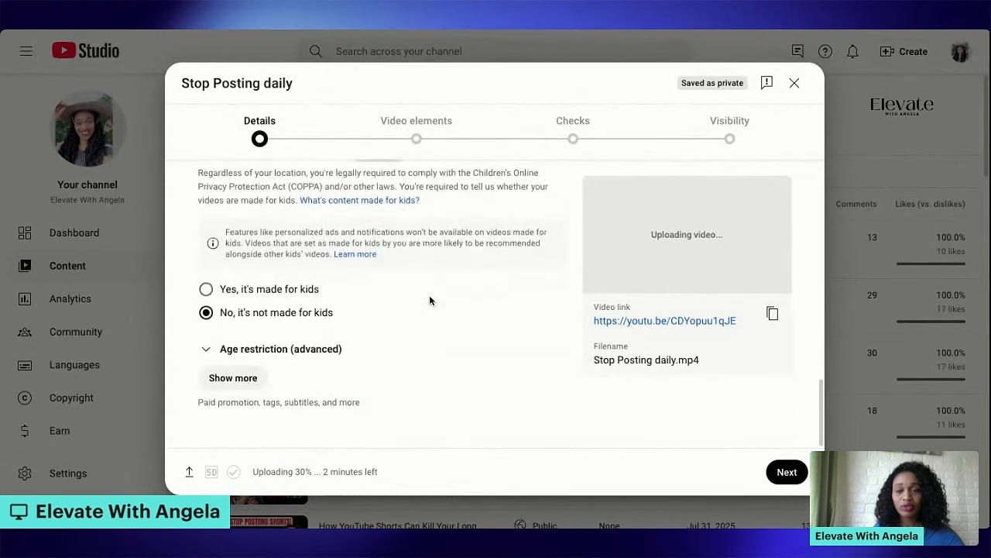
Set up a Test & compare with three thumbnails: "Stop! You're killing your channel", "This is killing your live views!" and "YouTube Algorithm Exposed!"
scroll(426, 298, "up", 3)
scroll(425, 308, "up", 1)
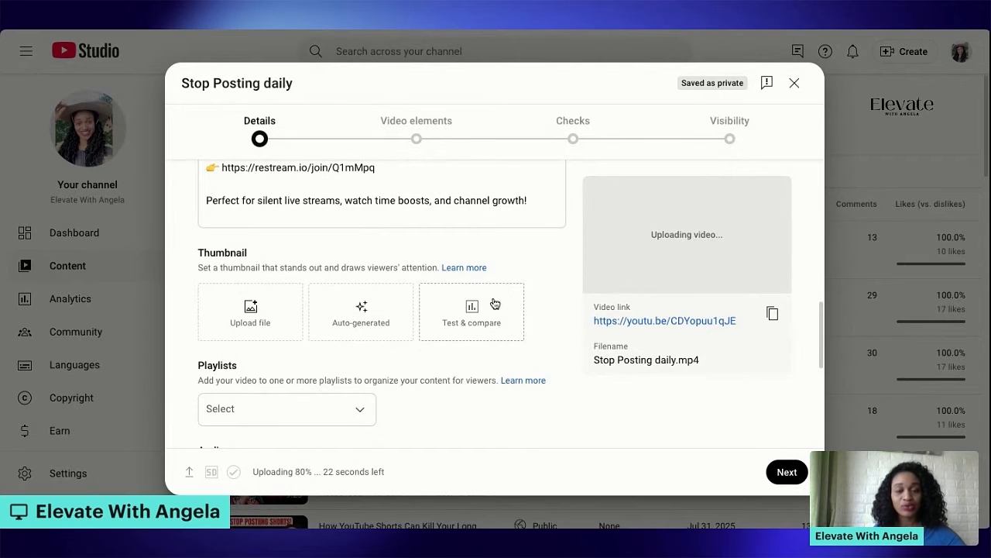
left_click(464, 332)
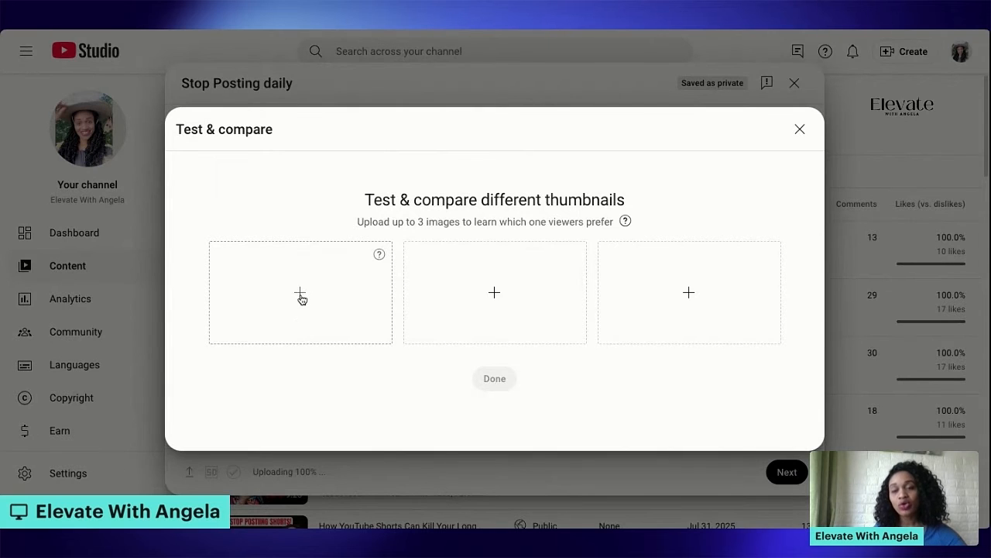
left_click(302, 299)
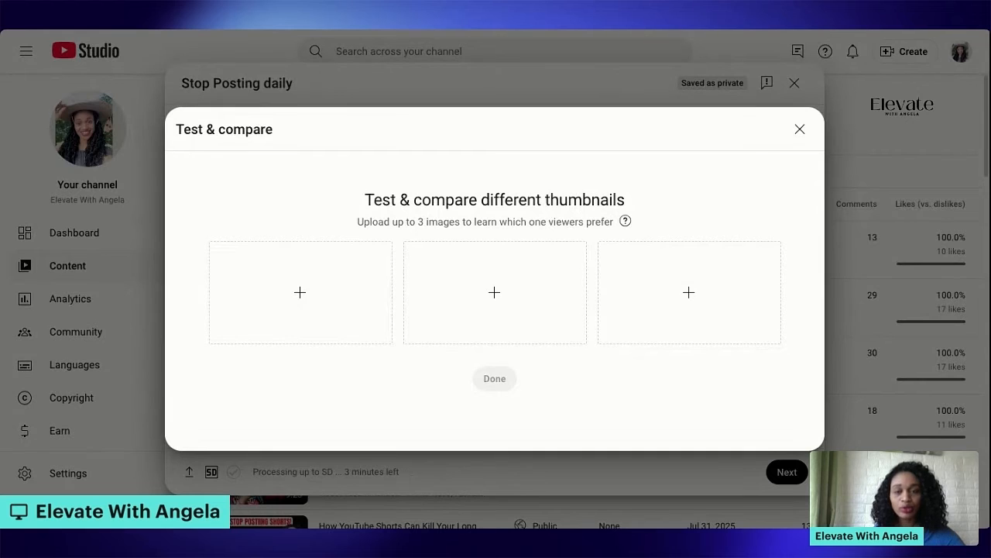
double_click(272, 417)
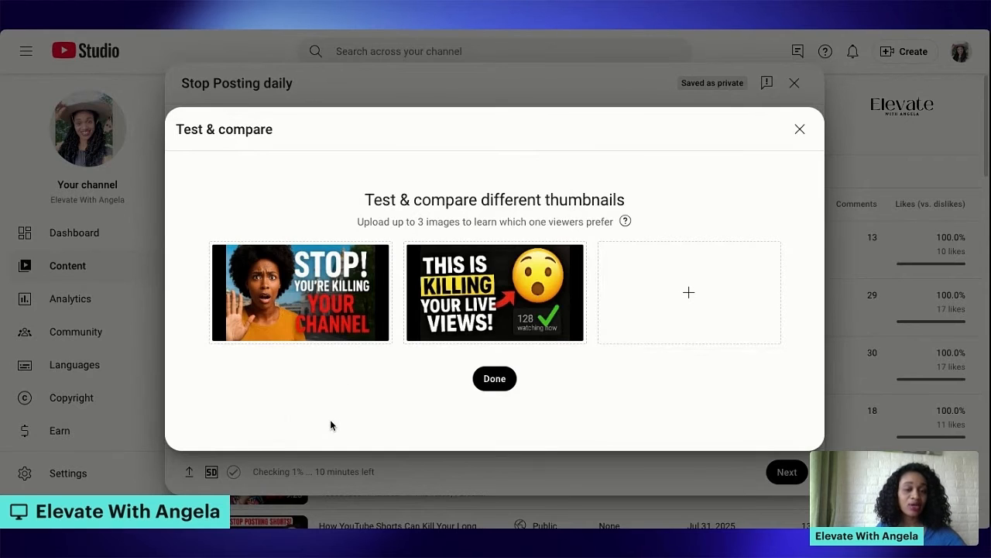
left_click(688, 299)
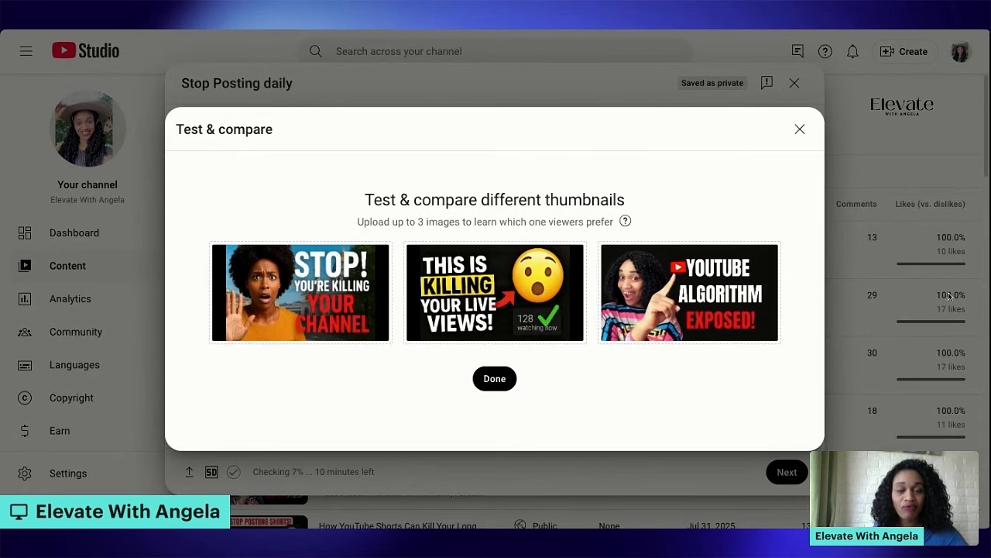
left_click(504, 385)
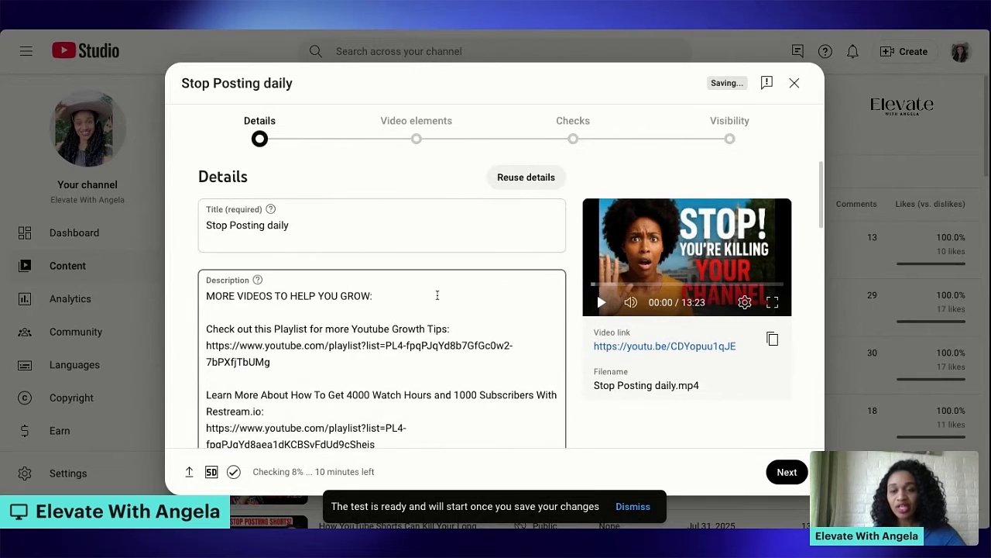
Check the remaining details of the Stop Posting daily upload, and save and close it as a draft
scroll(544, 262, "down", 10)
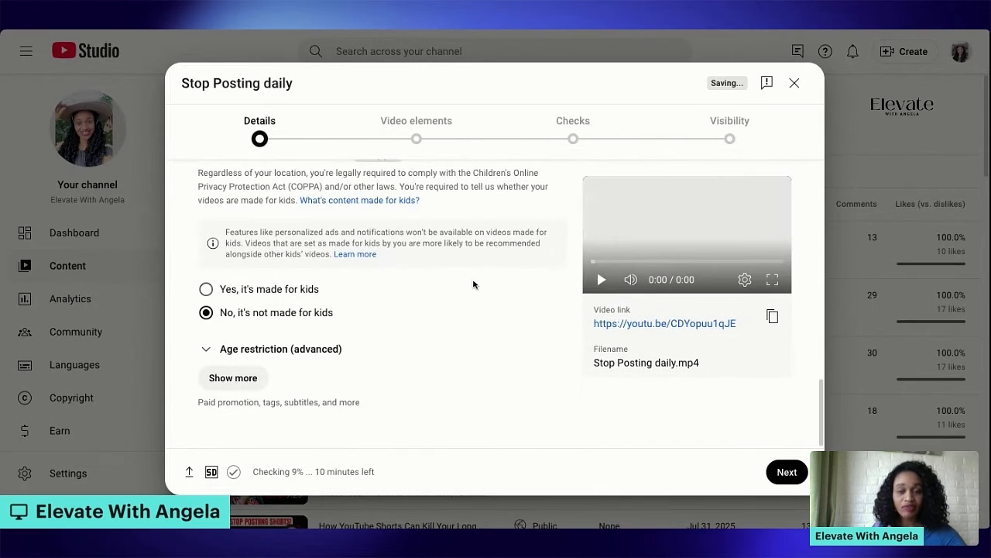
scroll(472, 281, "up", 10)
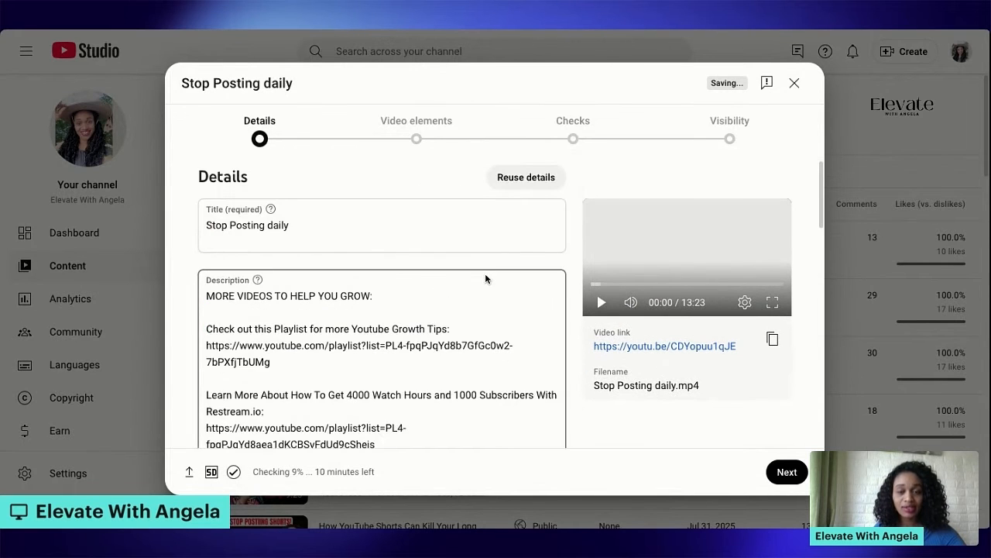
scroll(487, 279, "down", 10)
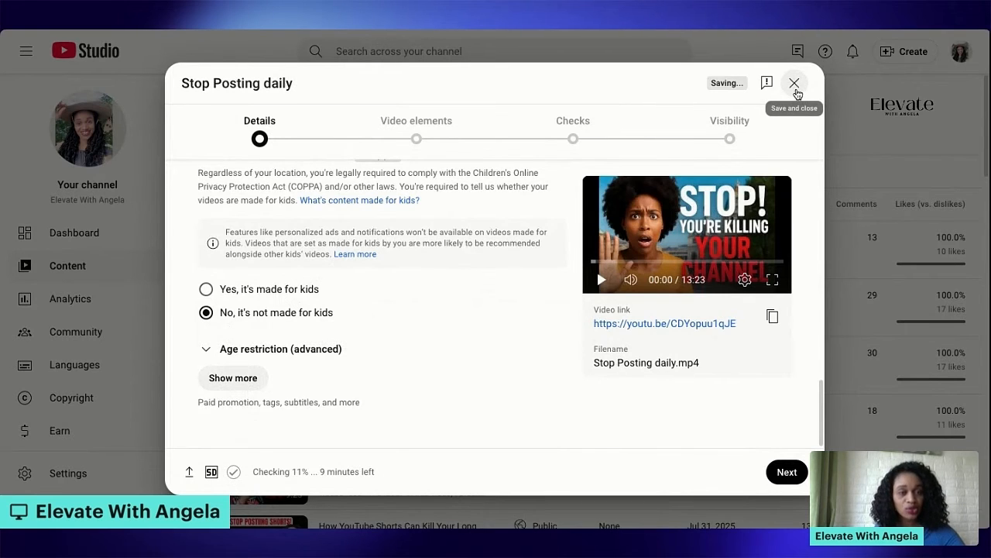
left_click(796, 83)
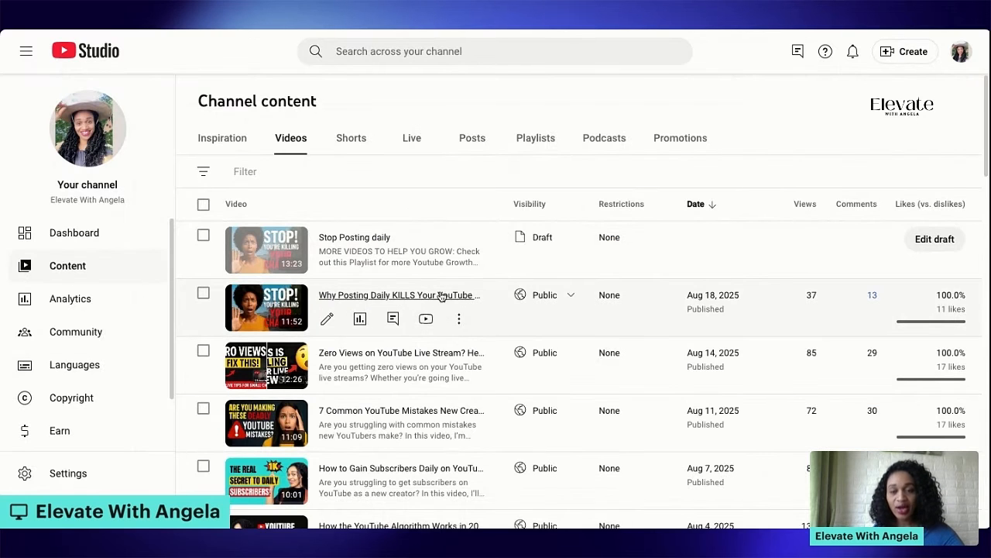
Open the details of the published video "Zero Views on YouTube Live Stream?" at its thumbnail section
scroll(542, 302, "down", 2)
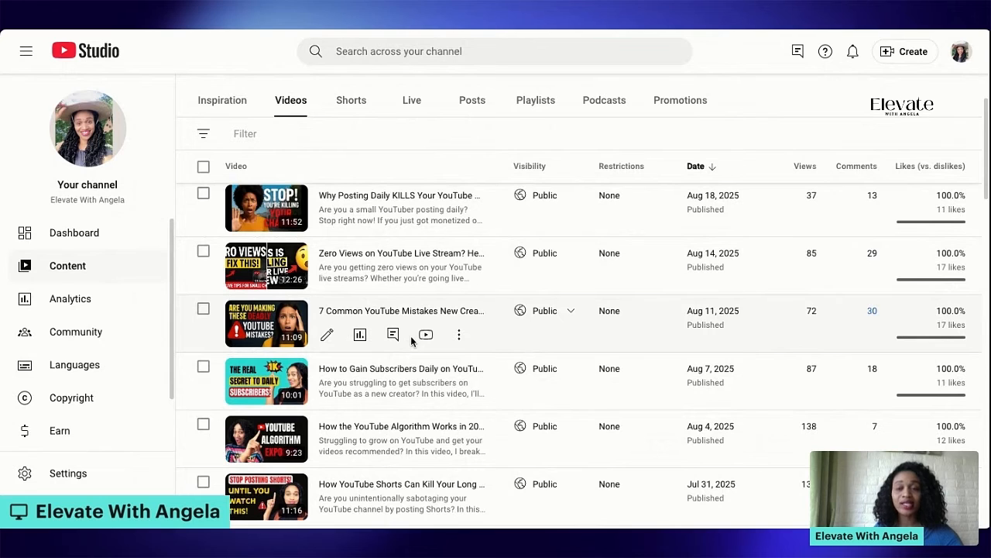
scroll(412, 341, "up", 1)
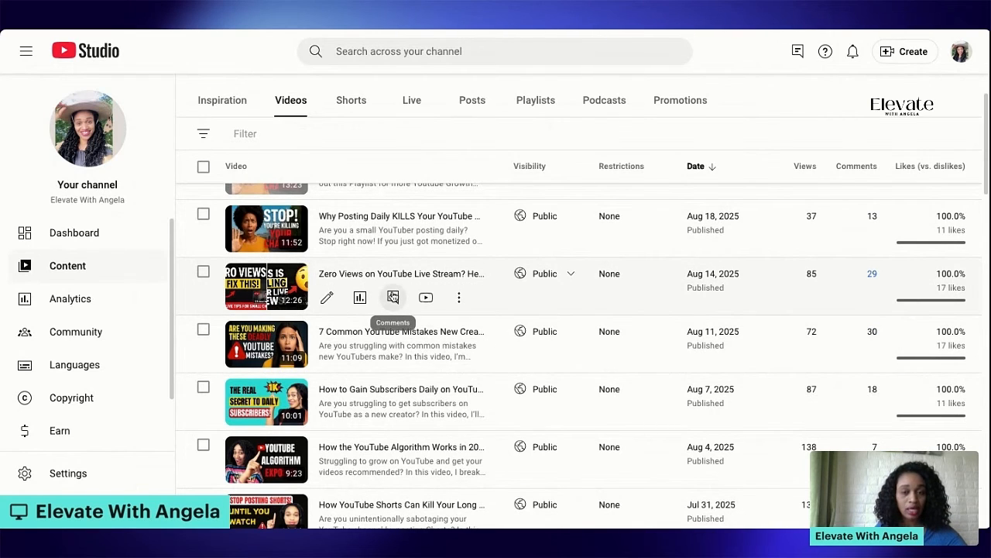
left_click(330, 302)
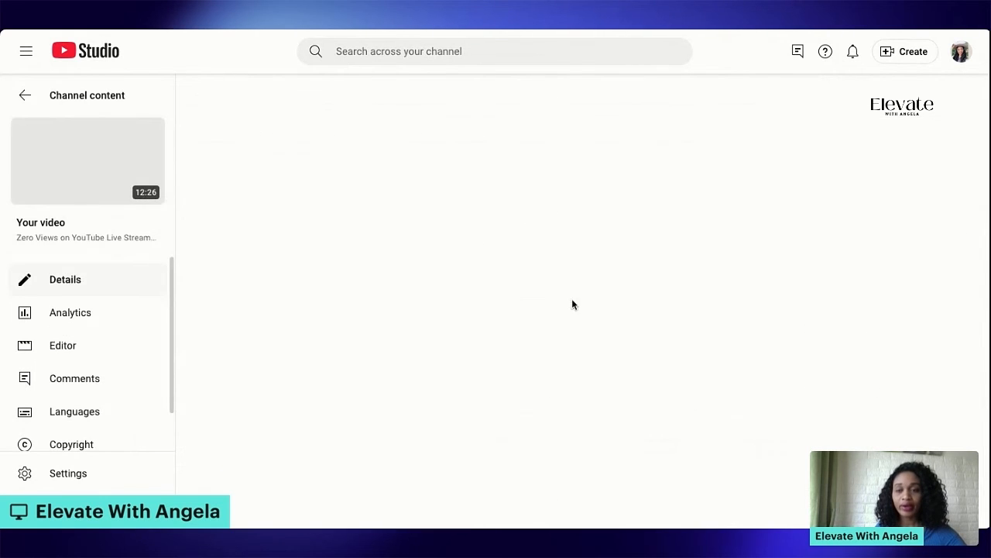
scroll(369, 340, "down", 5)
scroll(369, 340, "down", 6)
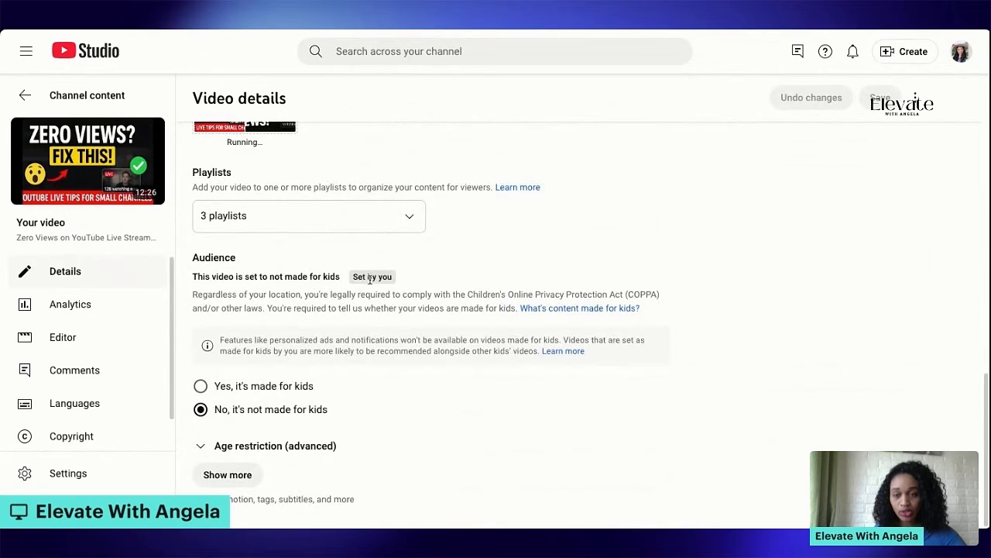
scroll(370, 280, "up", 2)
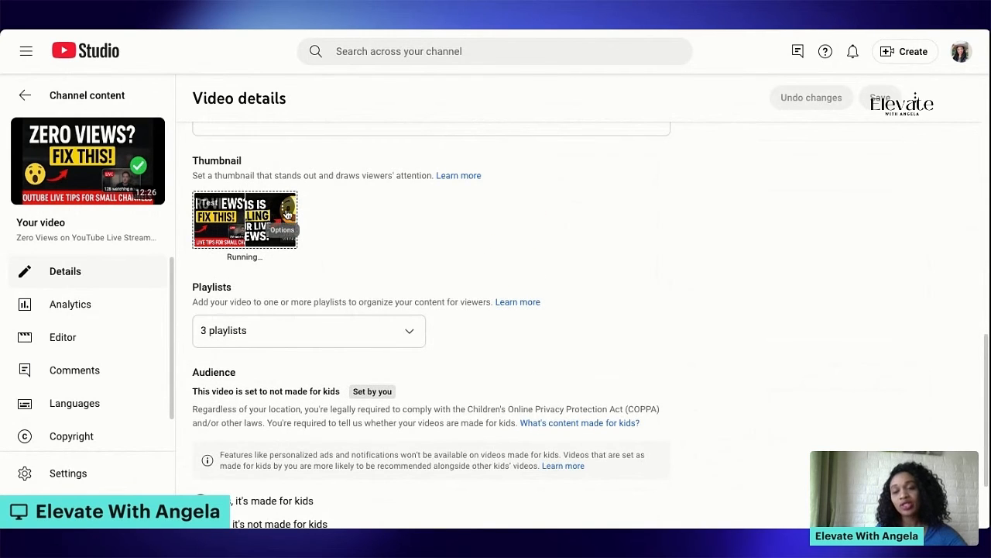
View the running thumbnail test's report, compare the watch time share of both thumbnails, and close the report
left_click(288, 214)
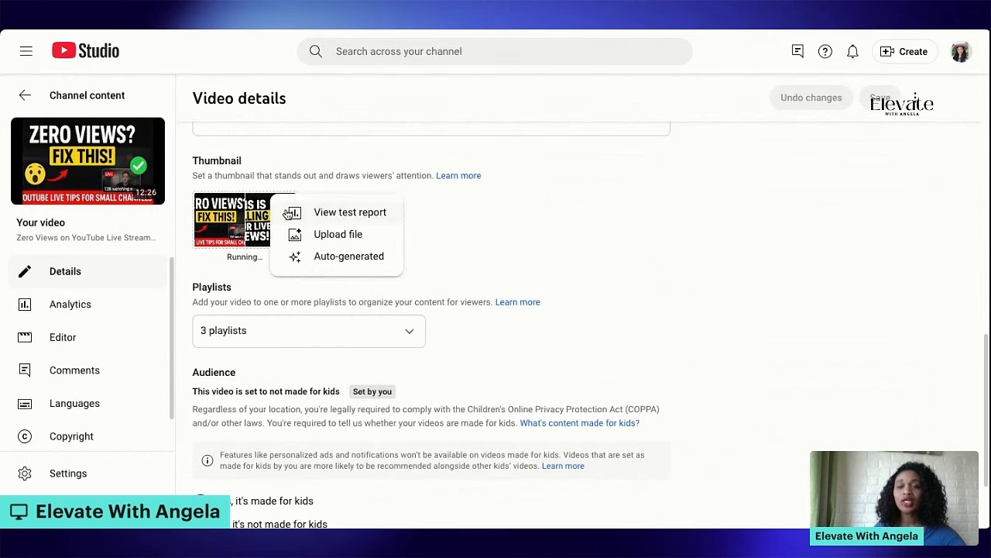
left_click(371, 220)
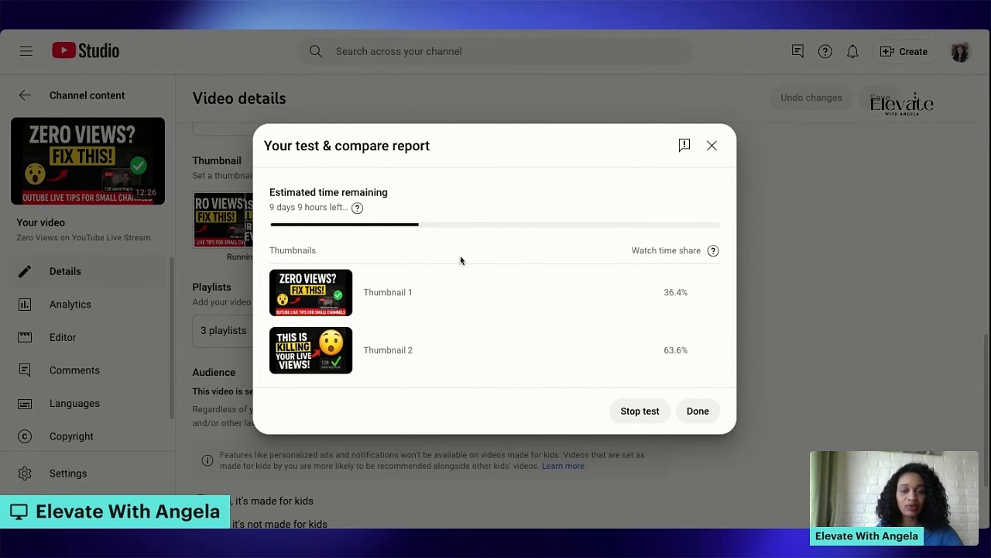
mouse_move(462, 318)
mouse_move(472, 351)
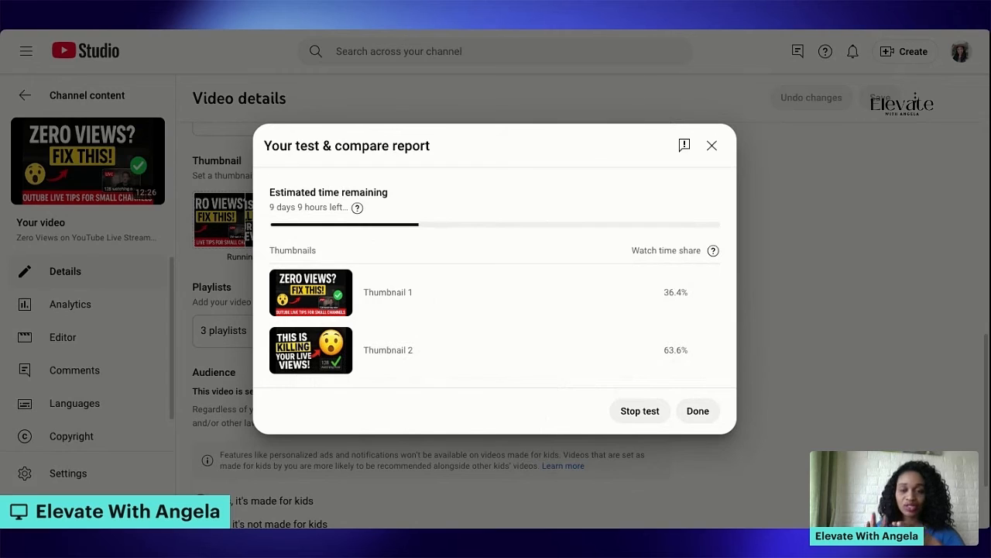
mouse_move(359, 330)
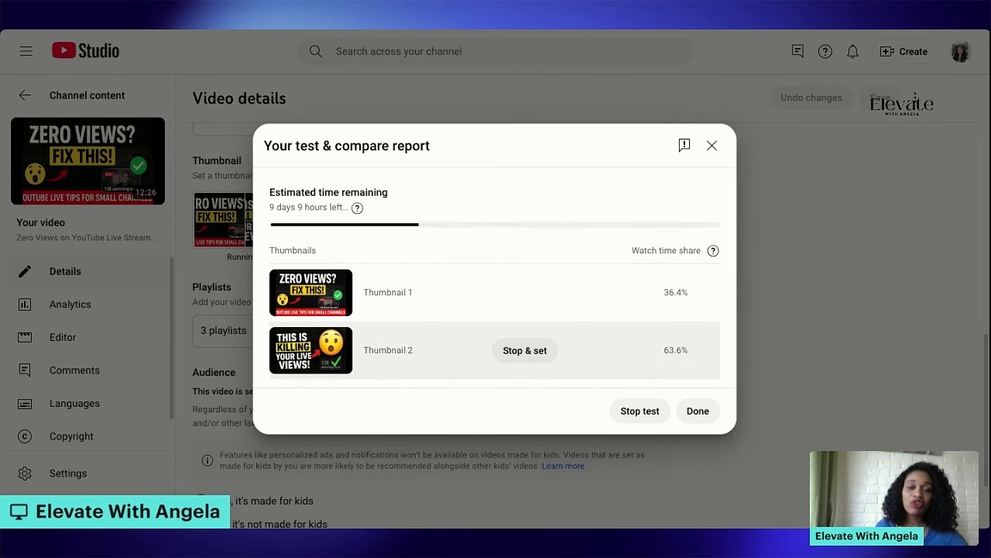
left_click(698, 411)
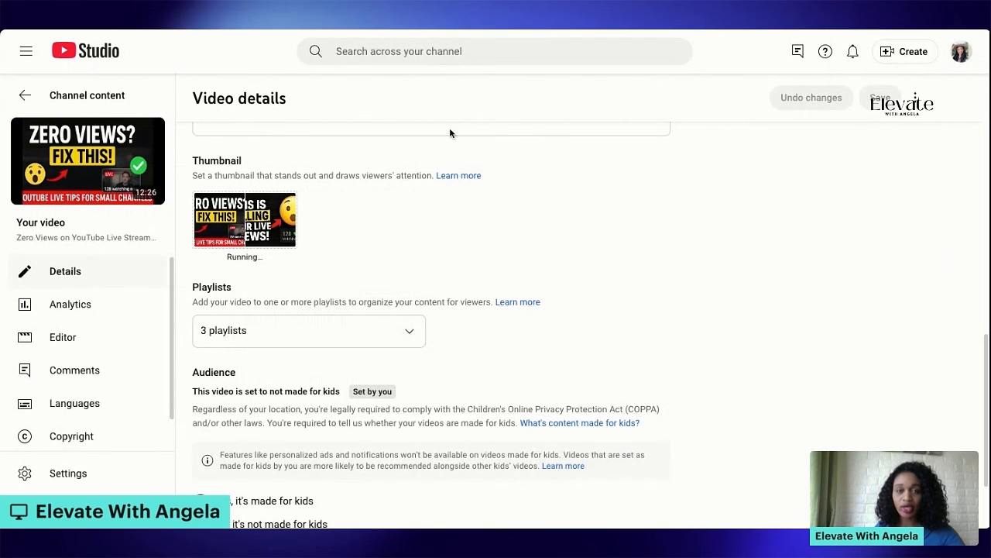